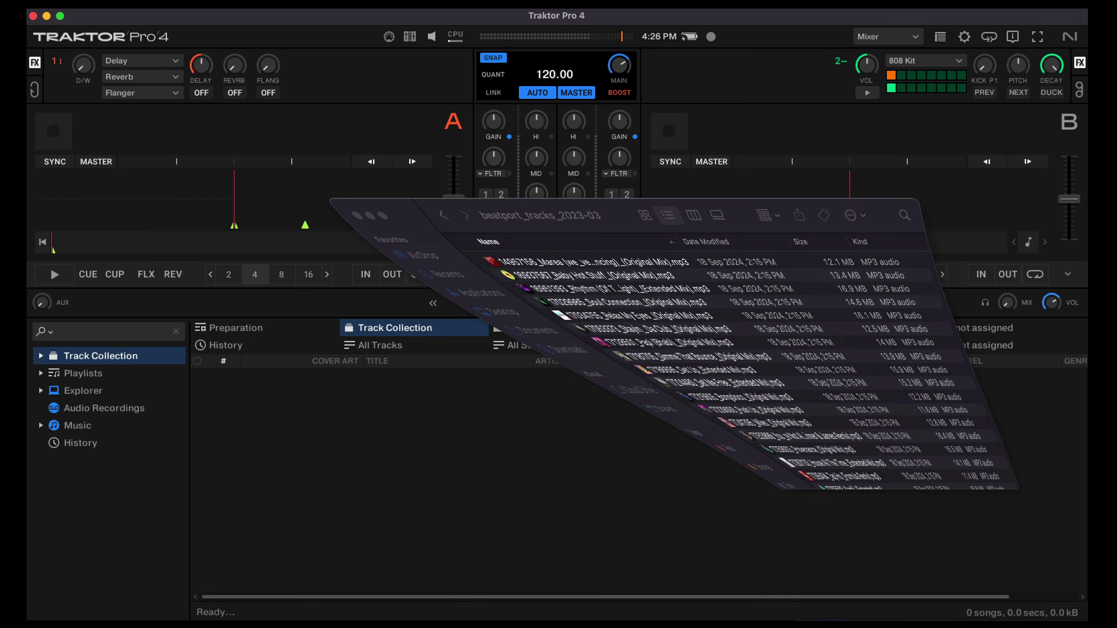
# - Select all 100 MP3s in beatport_tracks_2023-03 in Finder and drag them into Traktor's Track Collection
pyautogui.click(504, 267)
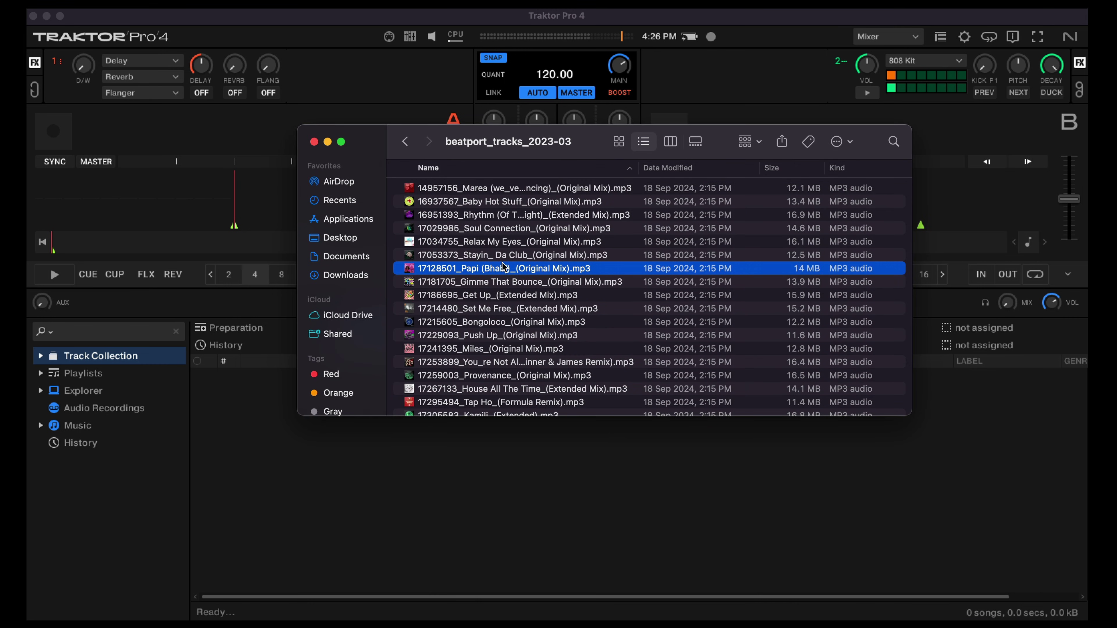
pyautogui.press('super+a')
pyautogui.moveTo(504, 267); pyautogui.dragTo(414, 482)
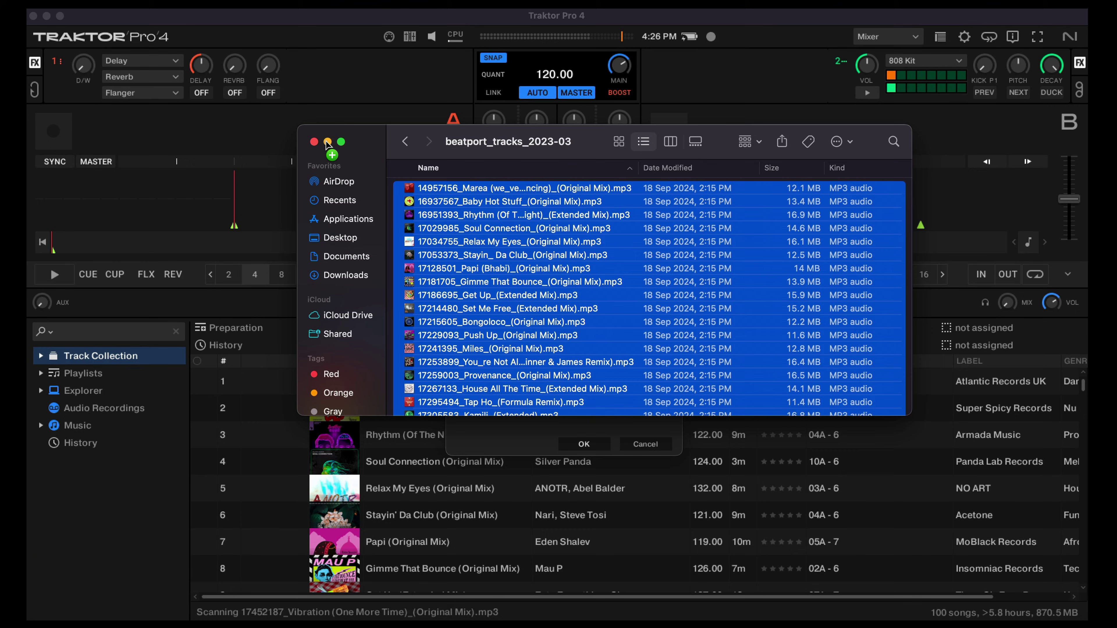
pyautogui.moveTo(327, 144); pyautogui.dragTo(409, 213)
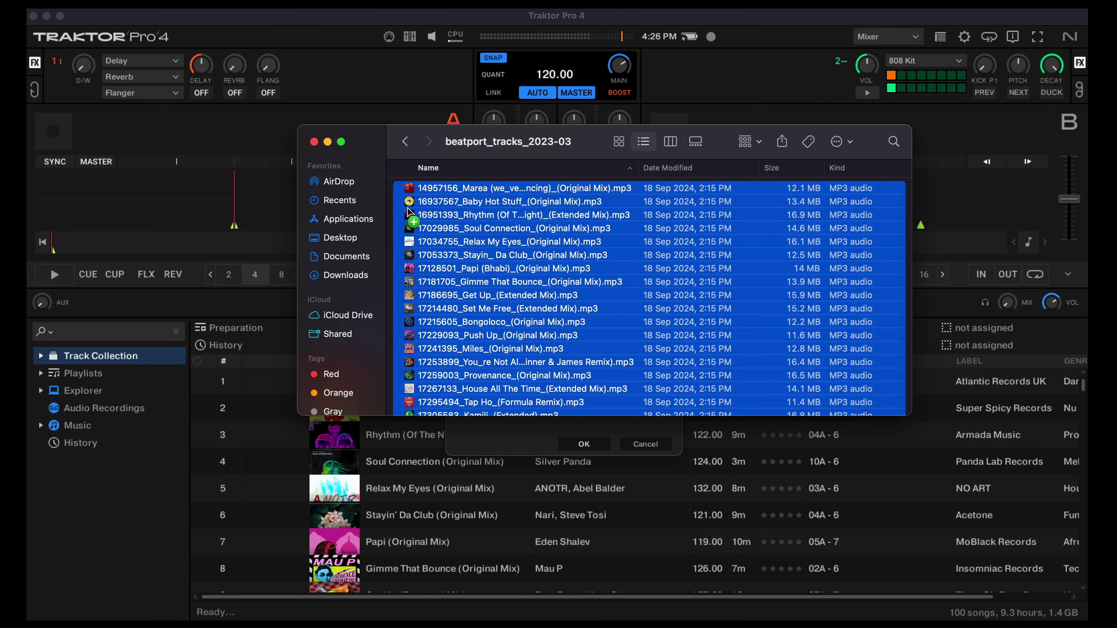
pyautogui.moveTo(408, 210); pyautogui.dragTo(369, 92)
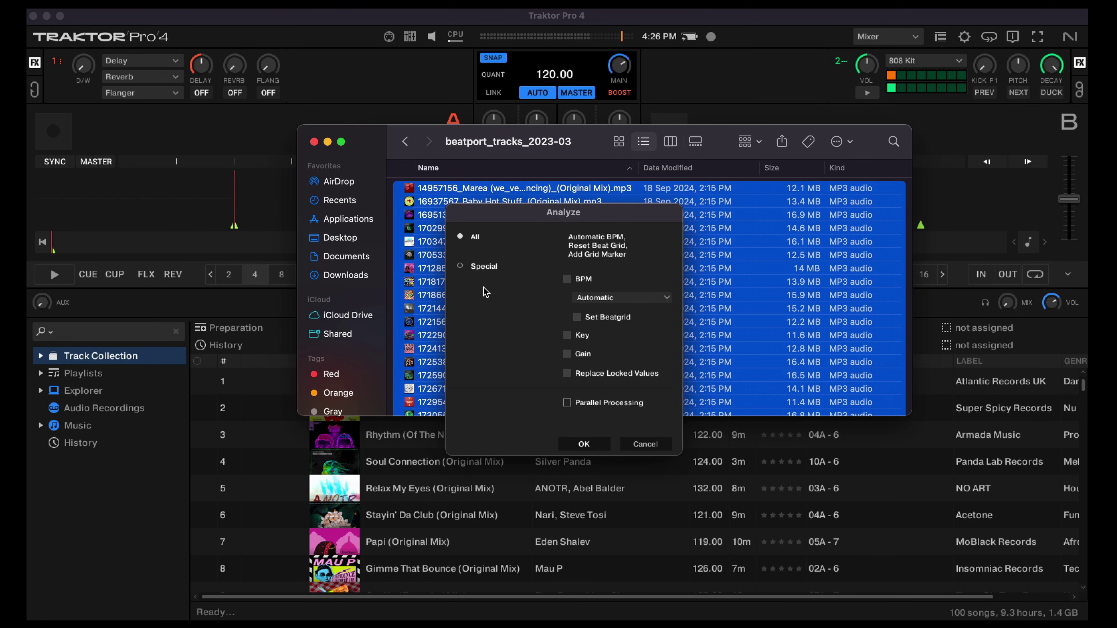
# - Run a Special analysis with BPM and Set Beatgrid ticked on the 100 imported tracks
pyautogui.click(483, 265)
pyautogui.click(567, 278)
pyautogui.click(577, 318)
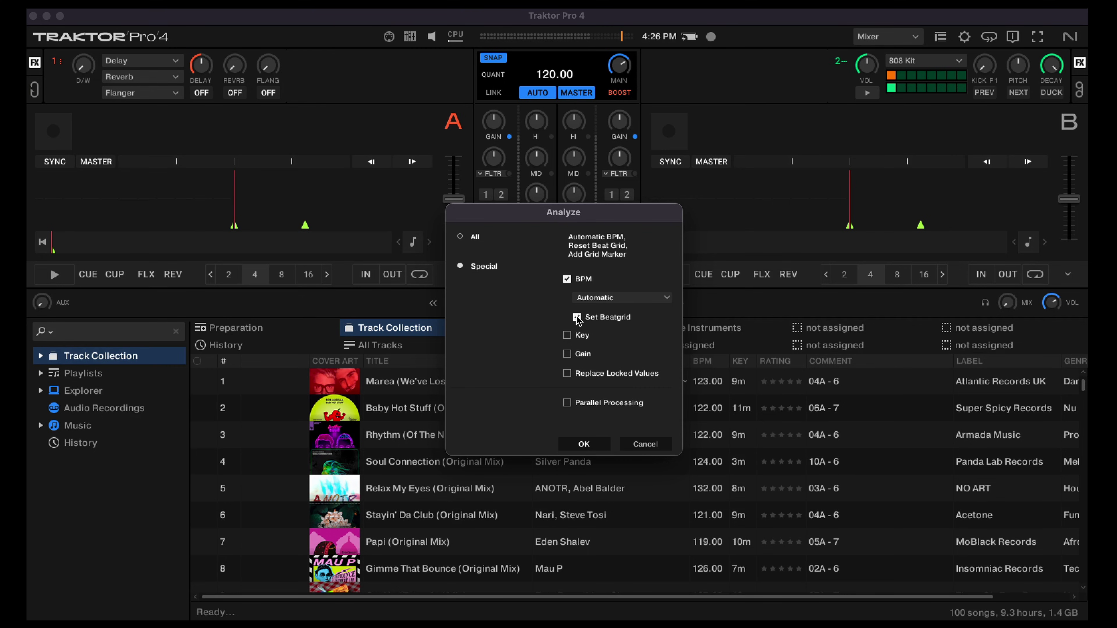
pyautogui.click(581, 443)
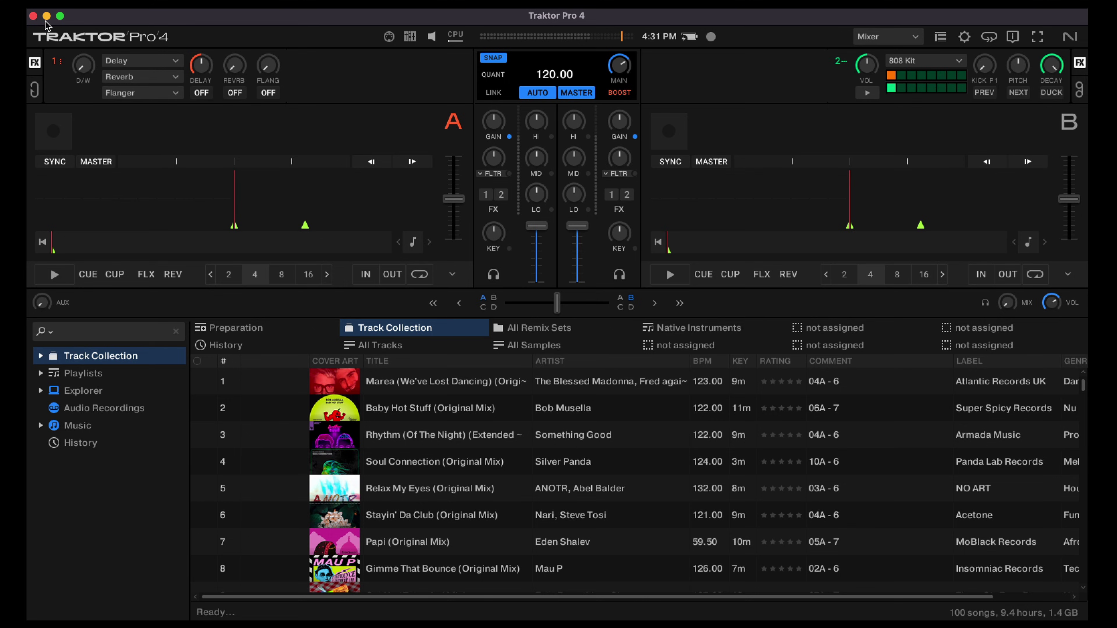
# - Quit Traktor to save the collection and bring up Mixed In Key's tag writing settings
pyautogui.click(33, 16)
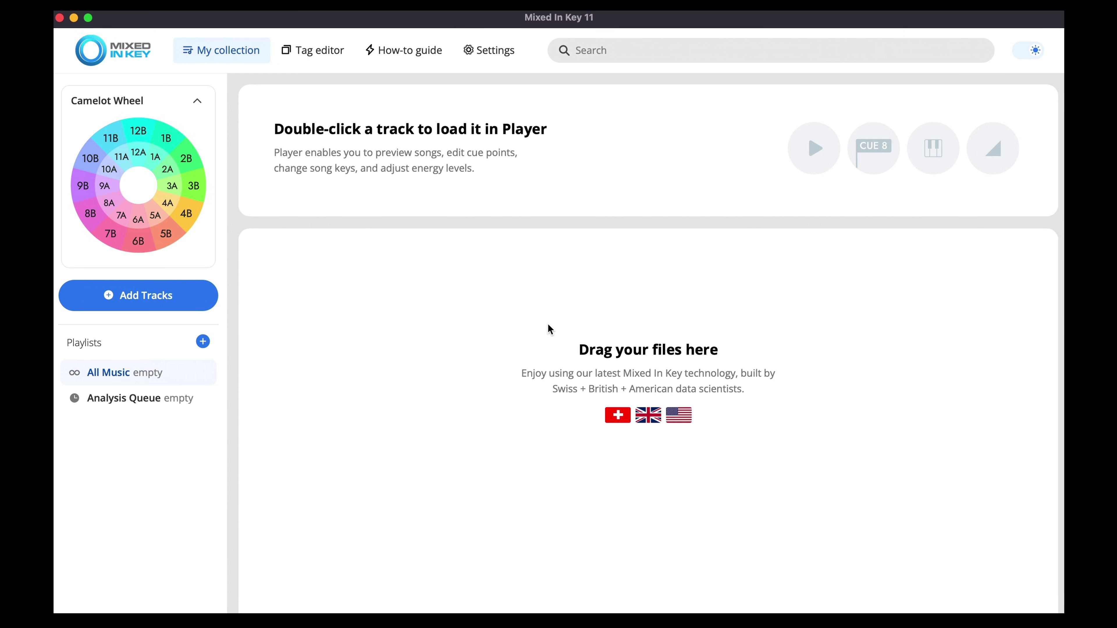
pyautogui.click(496, 51)
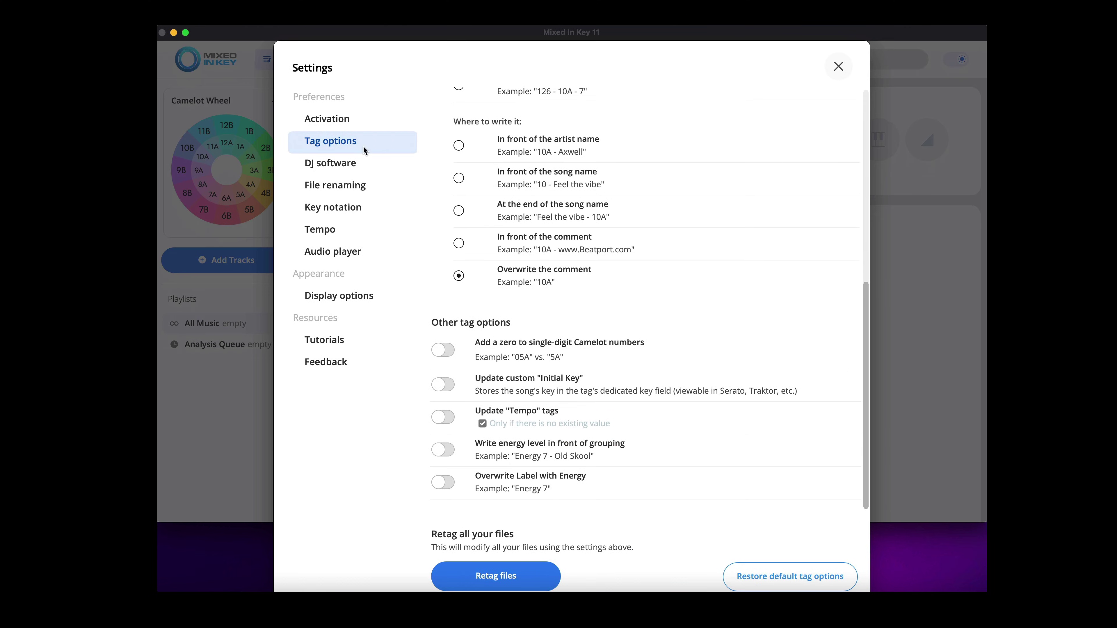
pyautogui.scroll(3, 426, 174)
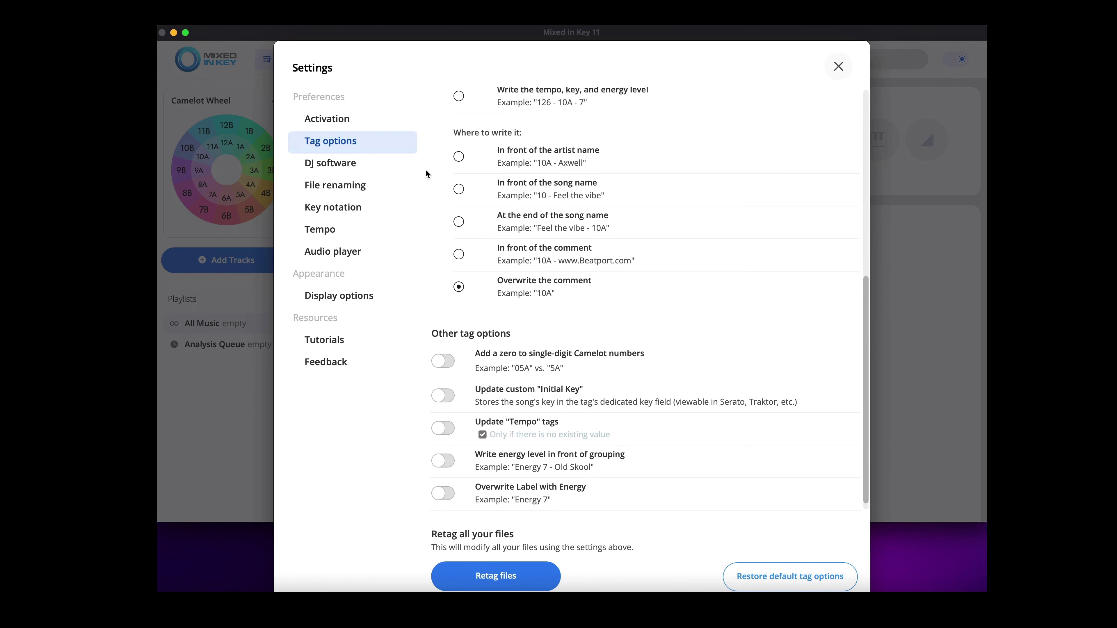
pyautogui.scroll(5, 426, 174)
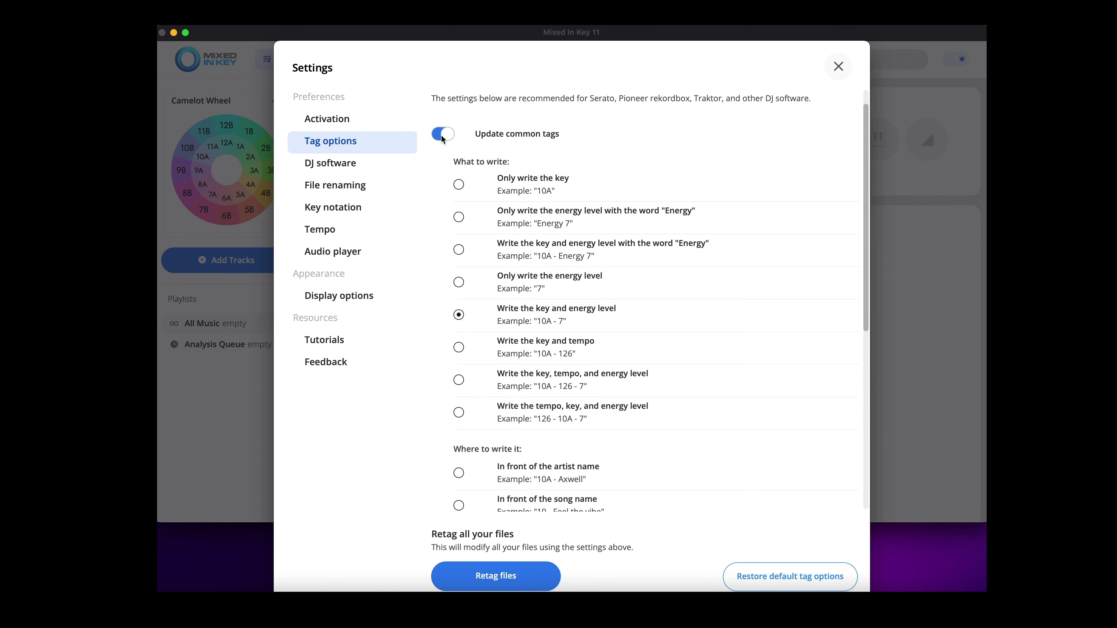
# - Keep Update common tags on and enable Update custom "Initial Key"
pyautogui.click(440, 134)
pyautogui.click(441, 135)
pyautogui.scroll(-5, 551, 321)
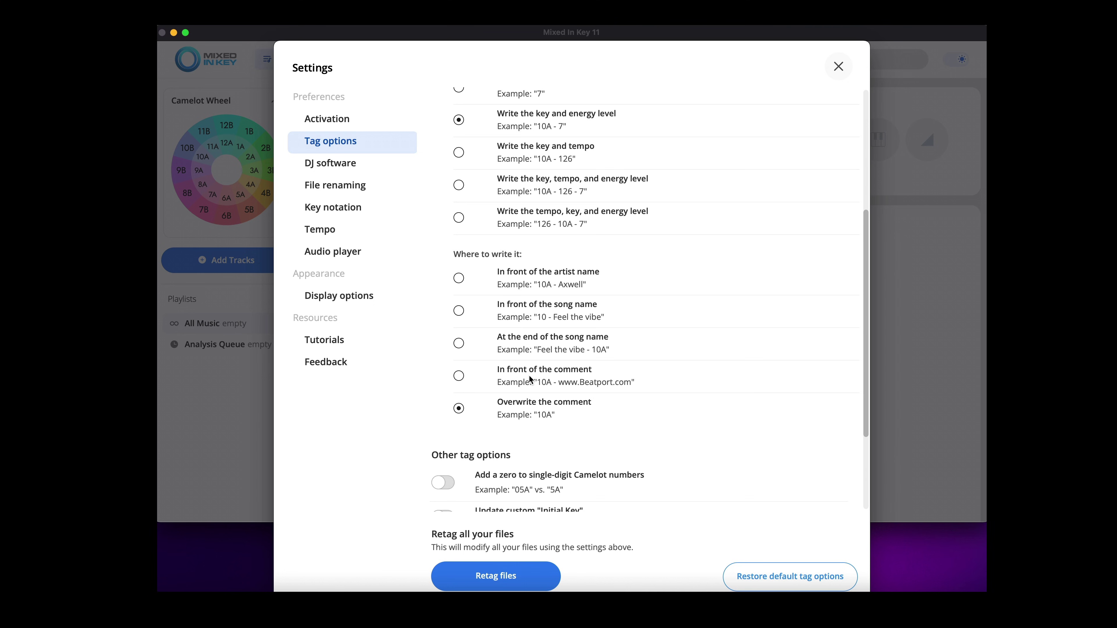
pyautogui.scroll(-4, 529, 374)
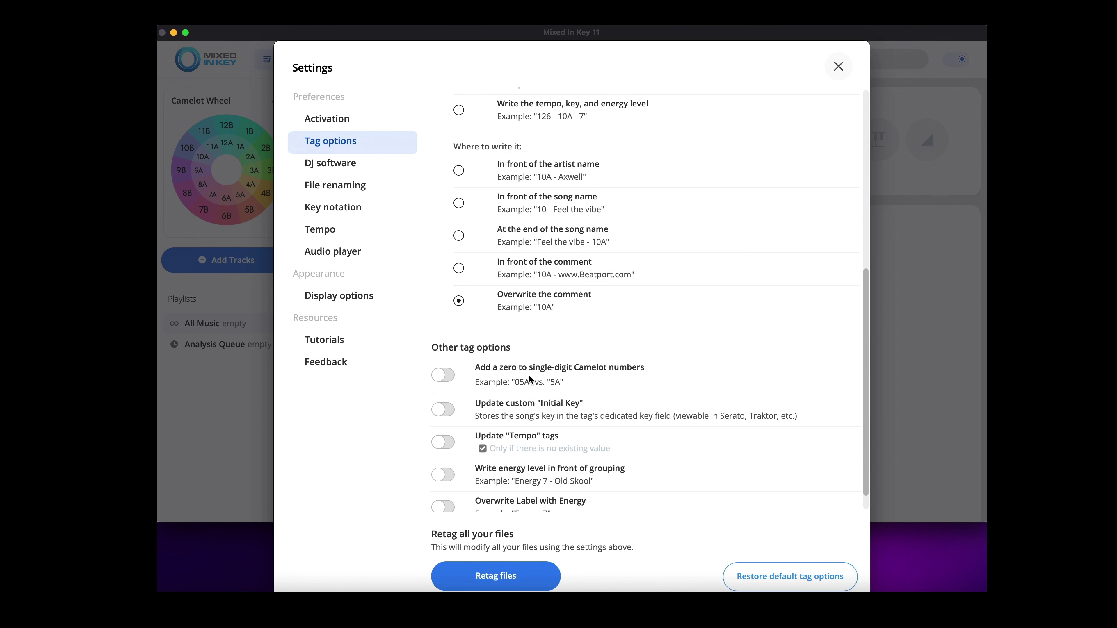
pyautogui.click(449, 385)
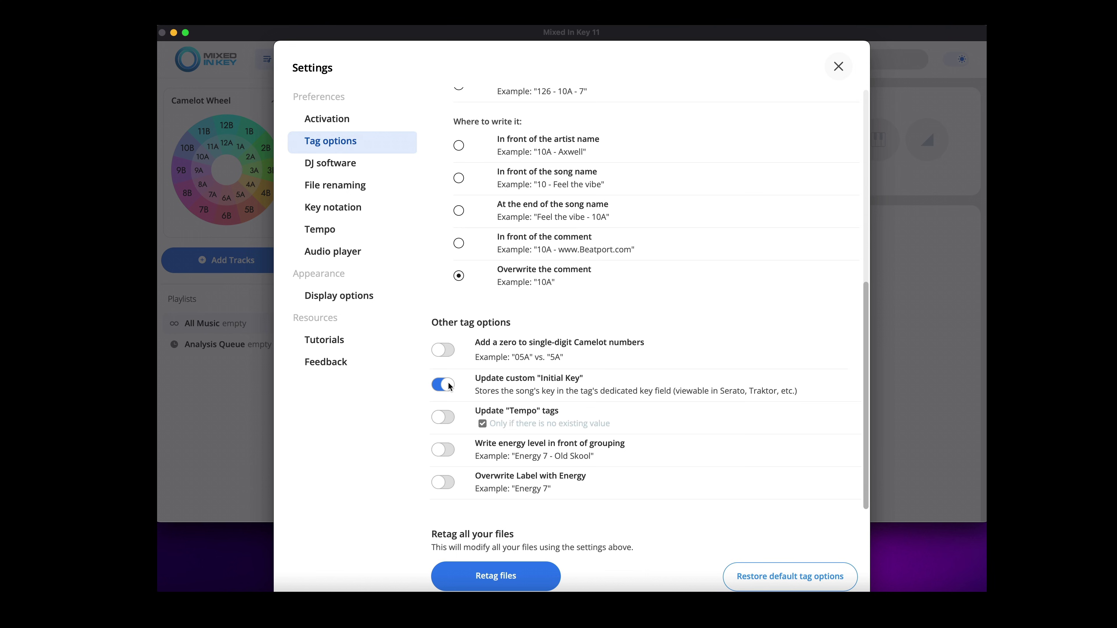
# - Switch on Traktor export of key, comments and cue points with overwriting, then close Settings
pyautogui.click(347, 166)
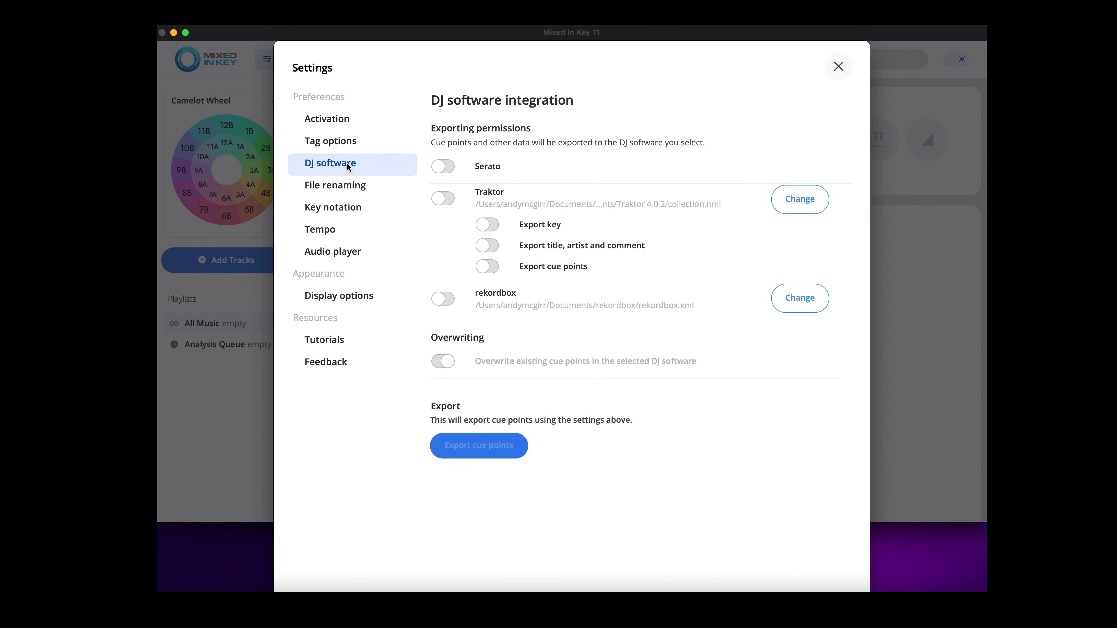
pyautogui.click(437, 200)
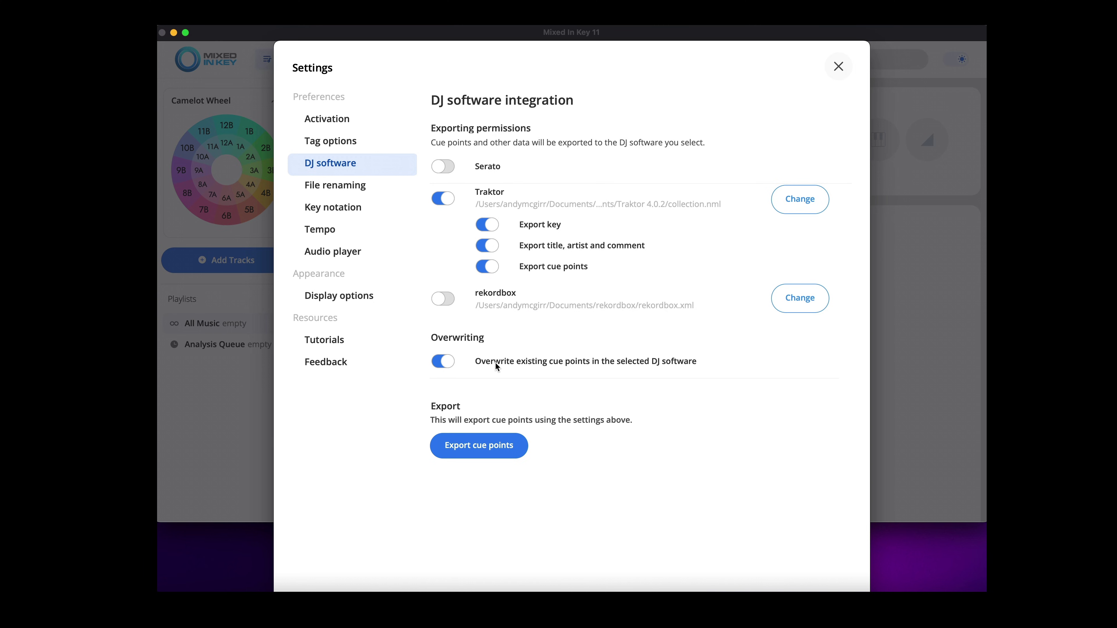
pyautogui.click(837, 66)
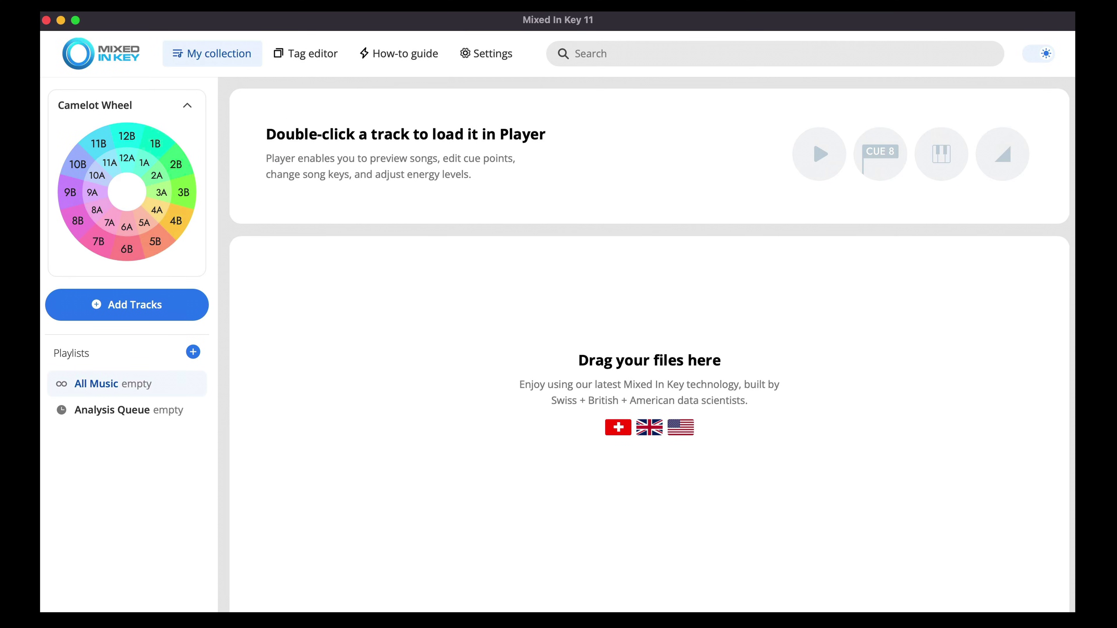
# - Drop the selected Finder tracks into Mixed In Key and let all 100 finish analysing in the queue
pyautogui.press('super+Tab')
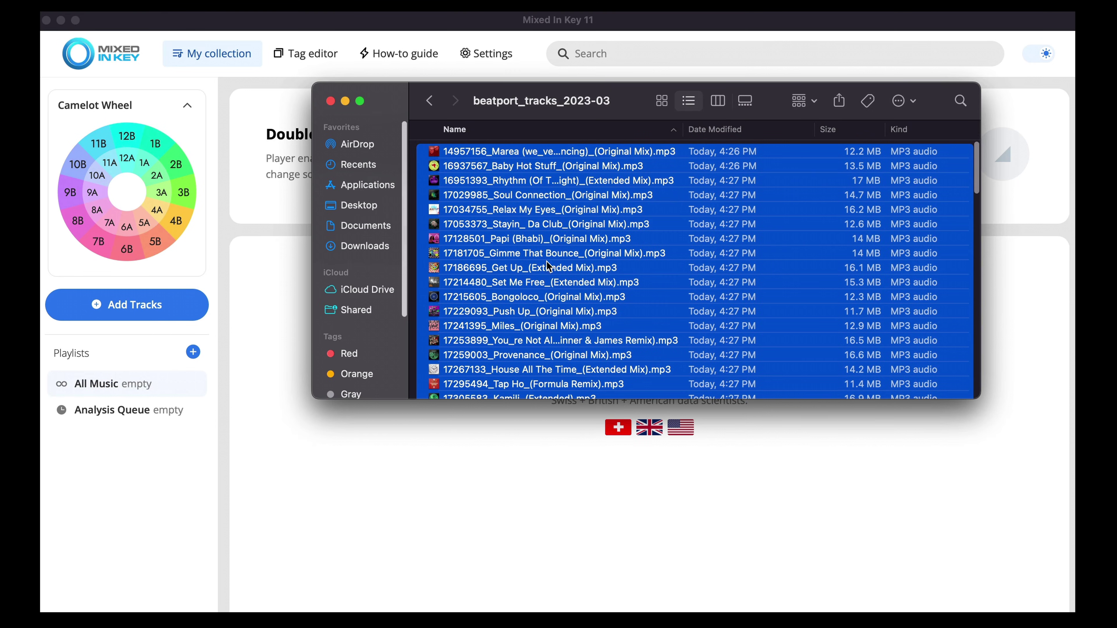
pyautogui.moveTo(549, 267); pyautogui.dragTo(436, 464)
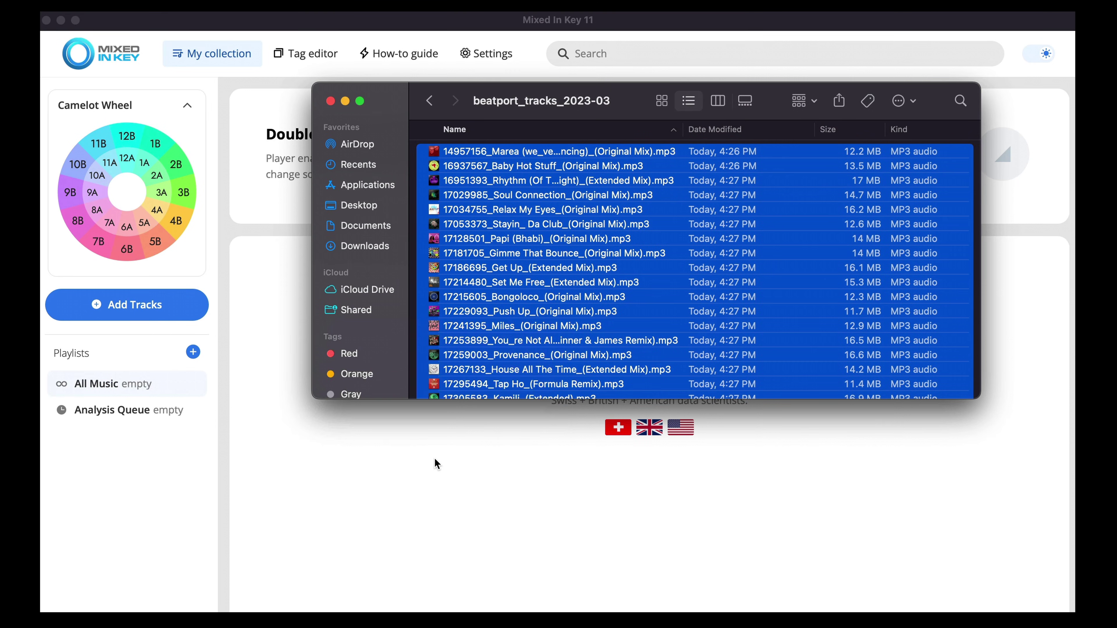
pyautogui.click(436, 463)
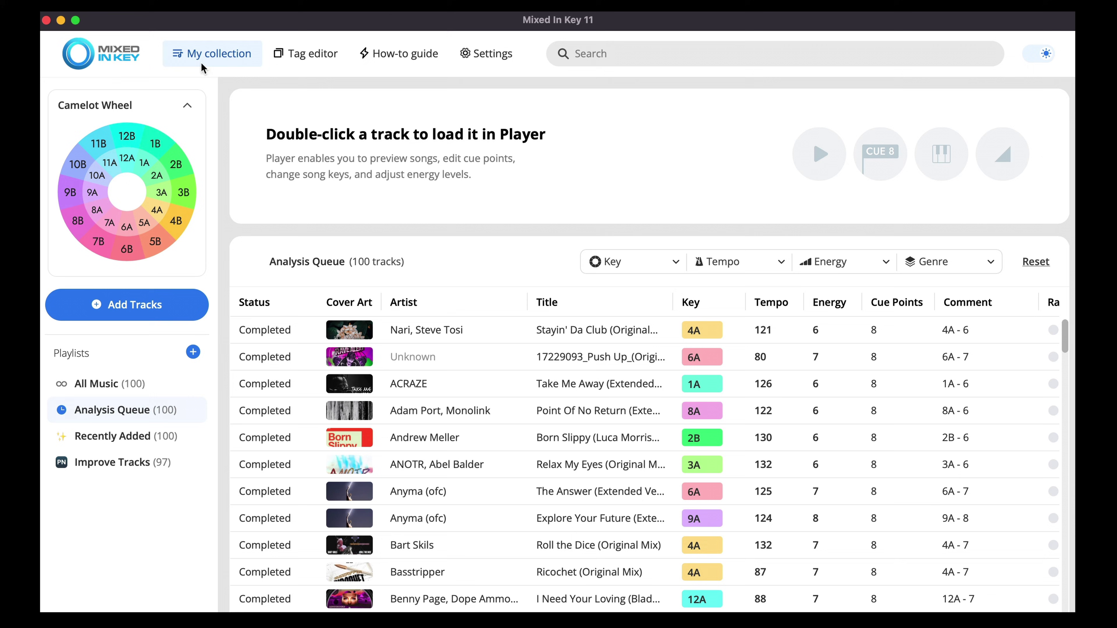
# - Close Mixed In Key, then run Check Consistency on all Traktor tracks and dismiss the report
pyautogui.click(46, 21)
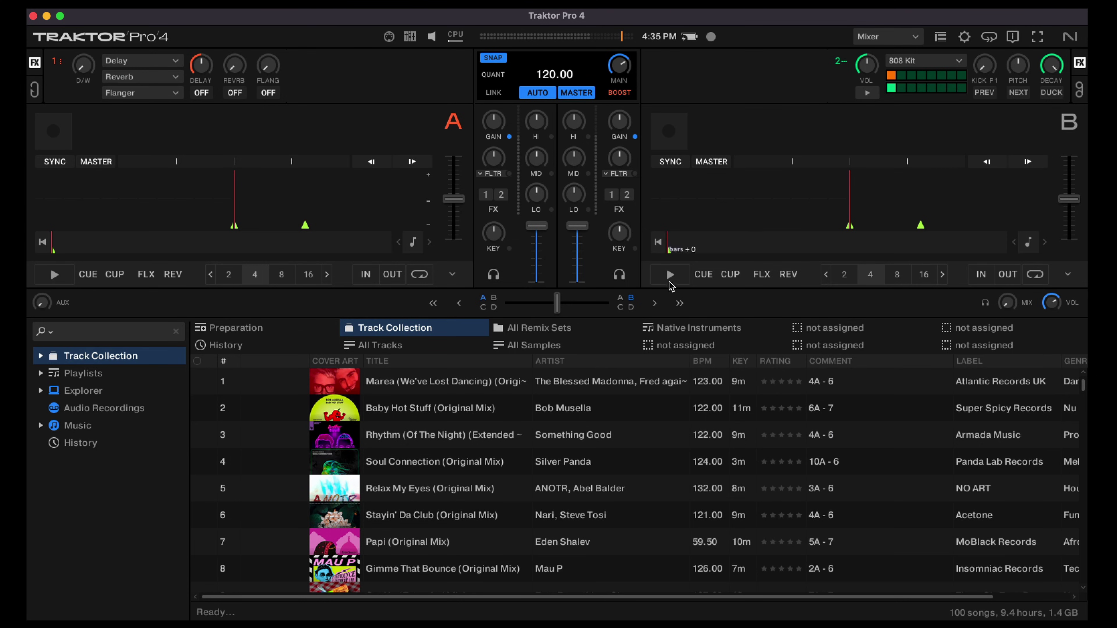
pyautogui.click(577, 435)
pyautogui.press('super+a')
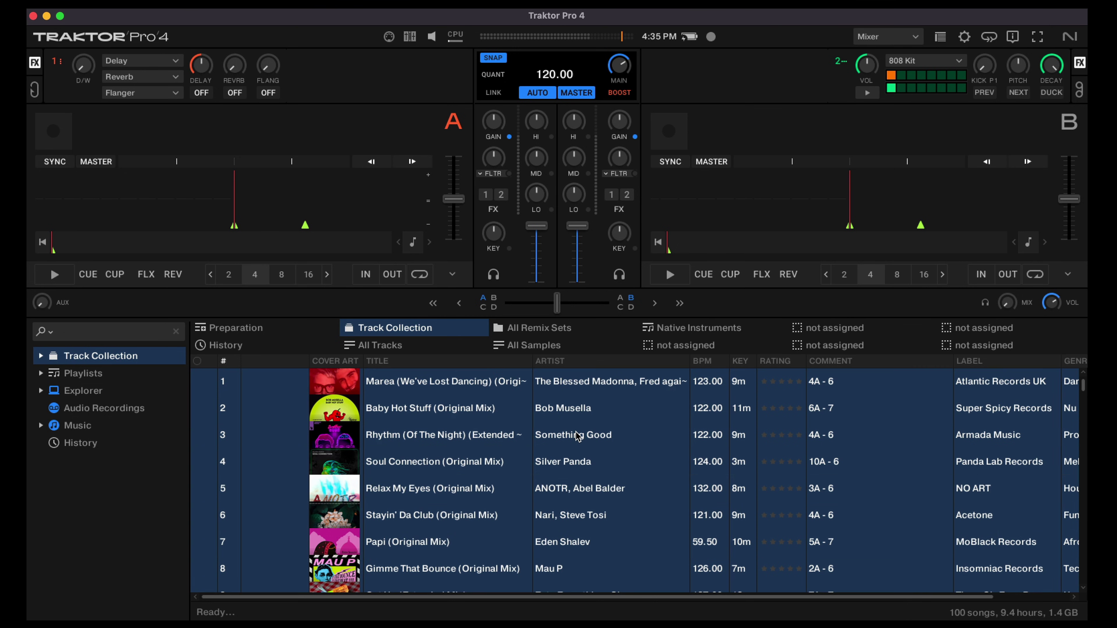
pyautogui.rightClick(577, 436)
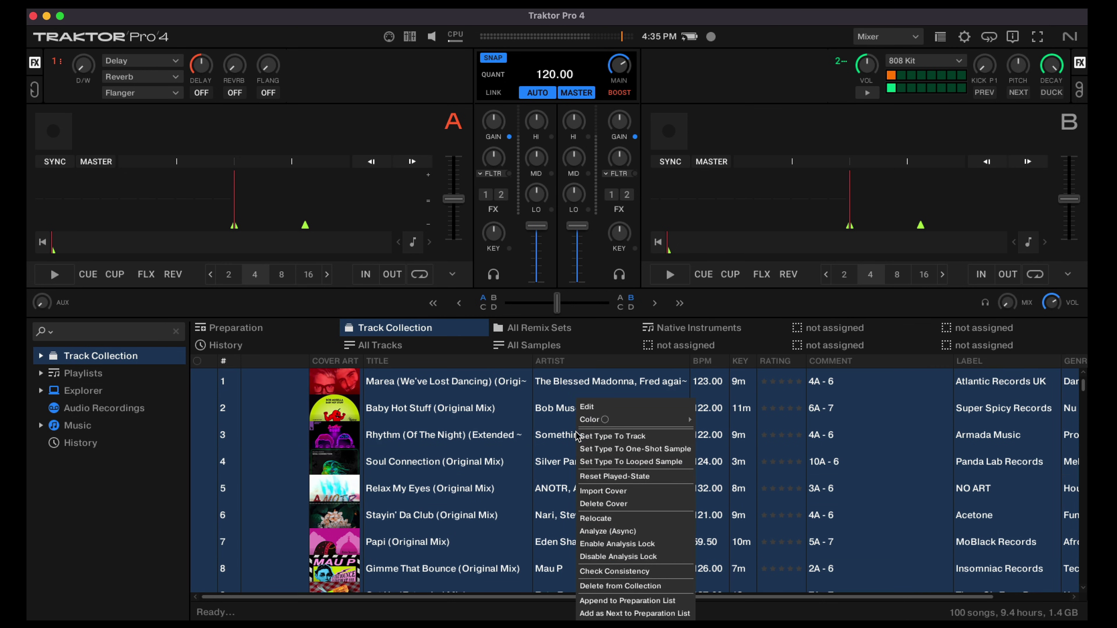
pyautogui.click(602, 570)
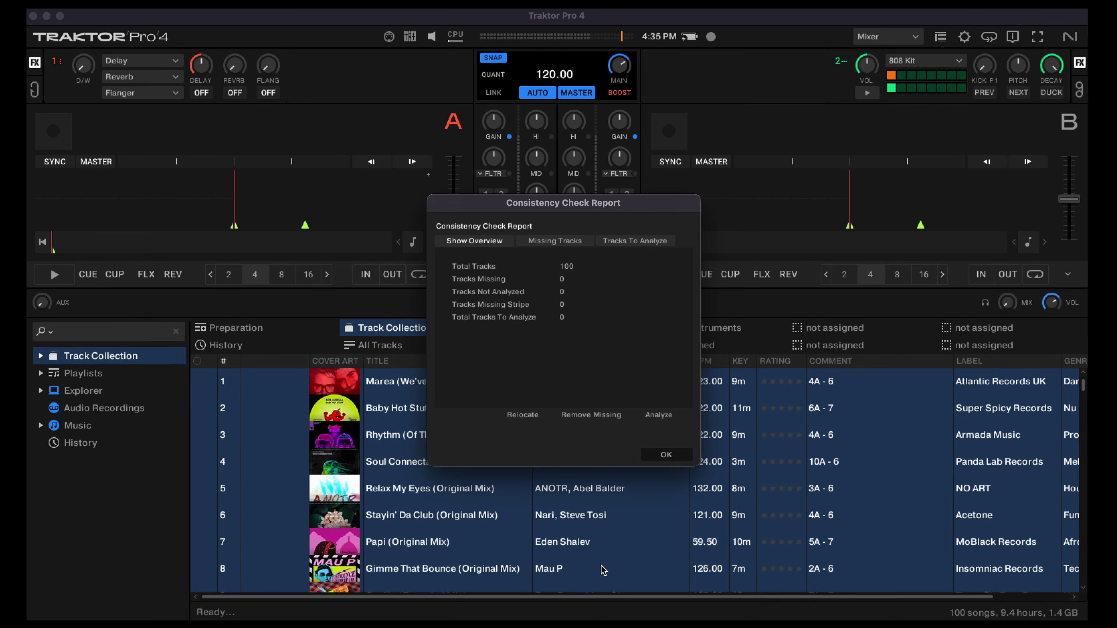
pyautogui.click(655, 455)
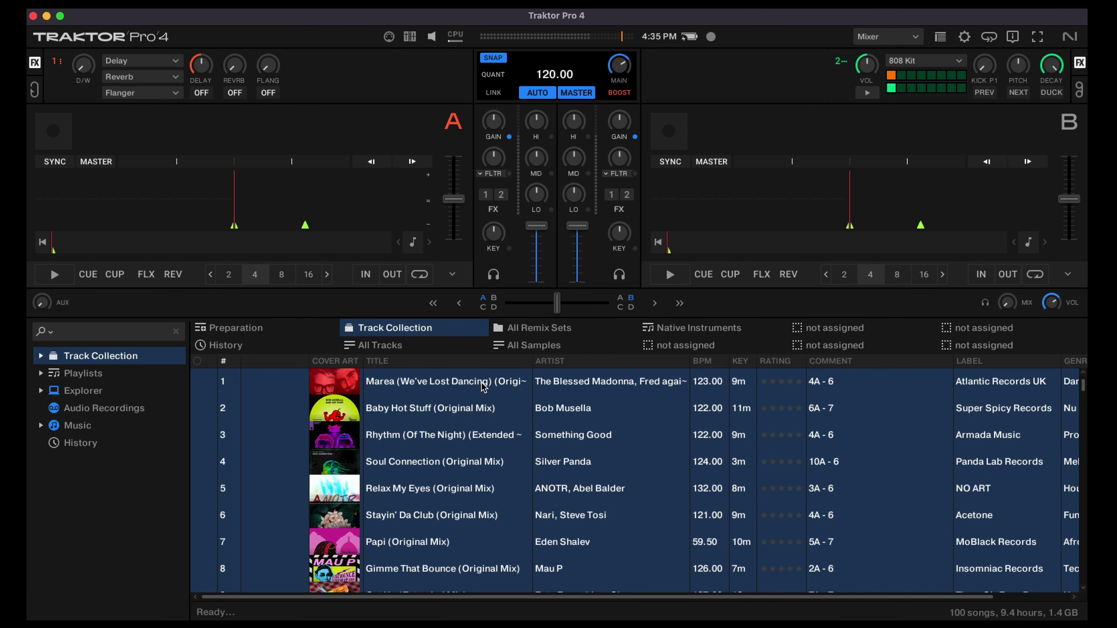
# - Load Marea on deck A and Baby Hot Stuff on deck B, jumping each to cue 4, then cue 7
pyautogui.moveTo(481, 384); pyautogui.dragTo(285, 195)
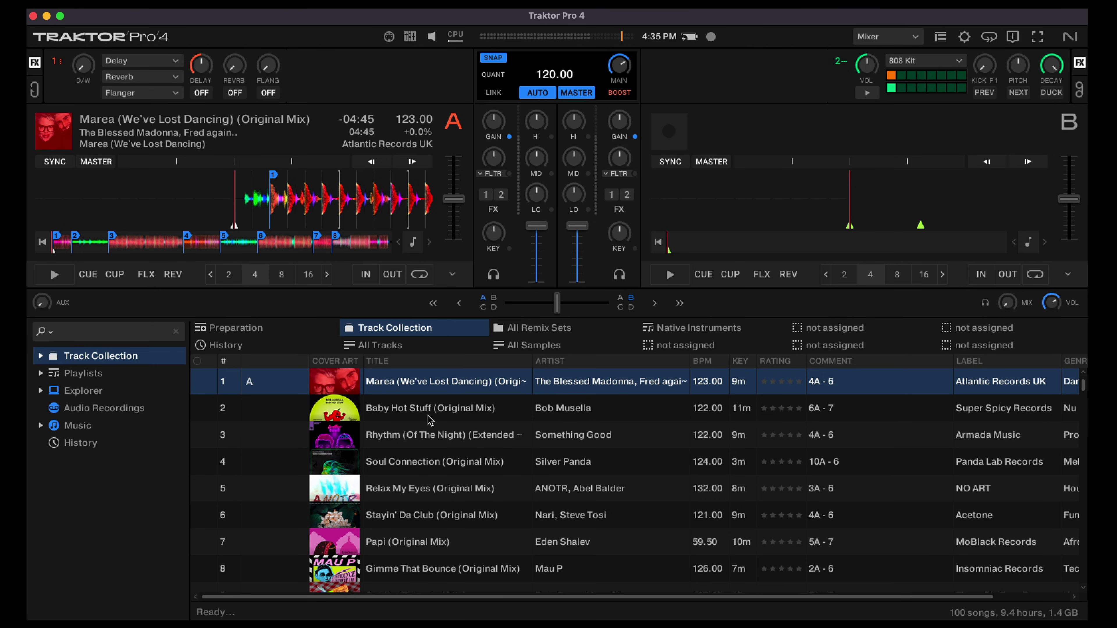
pyautogui.moveTo(432, 418); pyautogui.dragTo(728, 185)
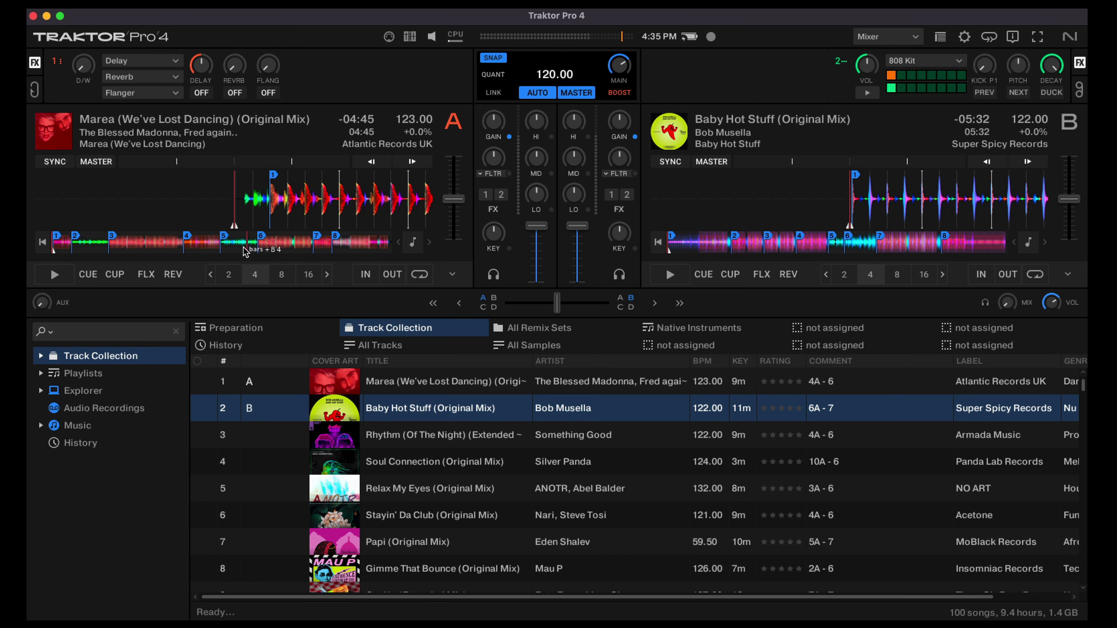
pyautogui.click(187, 241)
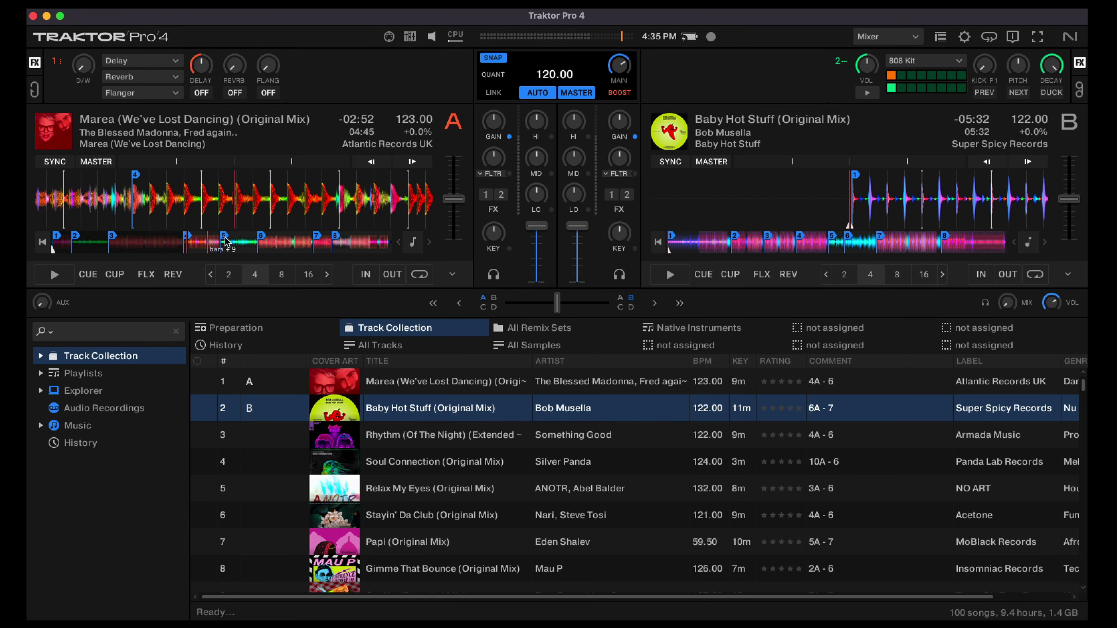
pyautogui.click(315, 241)
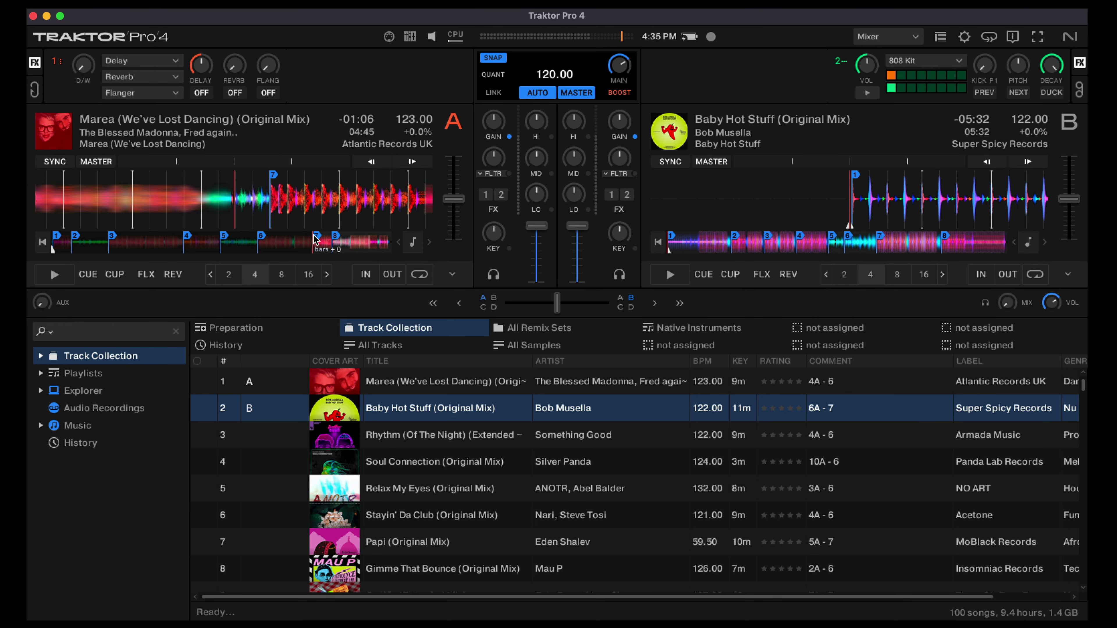
pyautogui.click(800, 239)
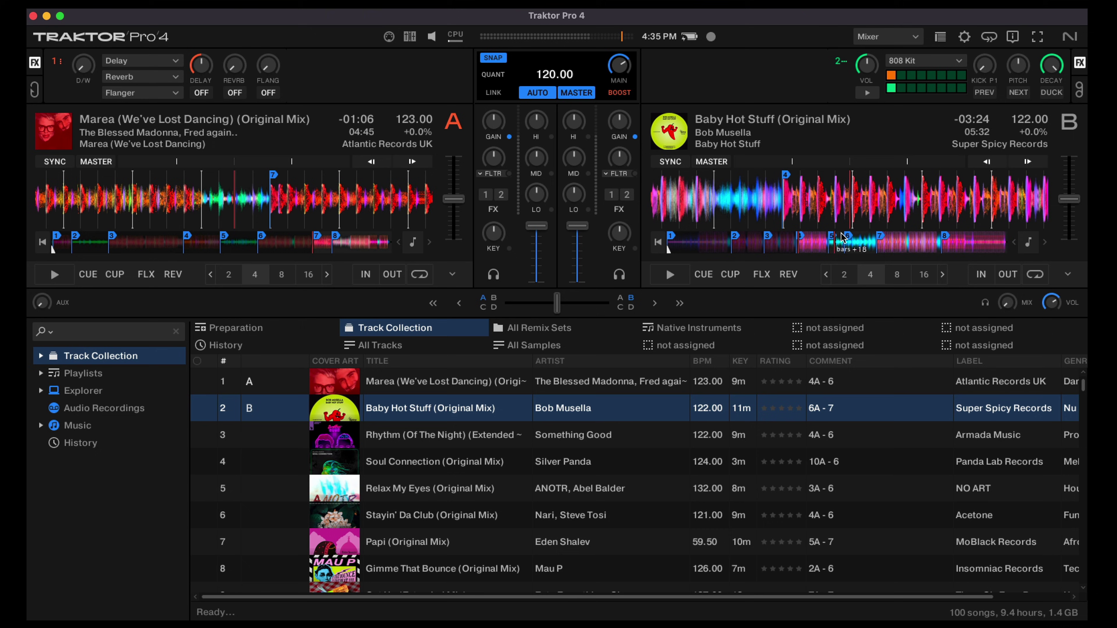
pyautogui.click(881, 240)
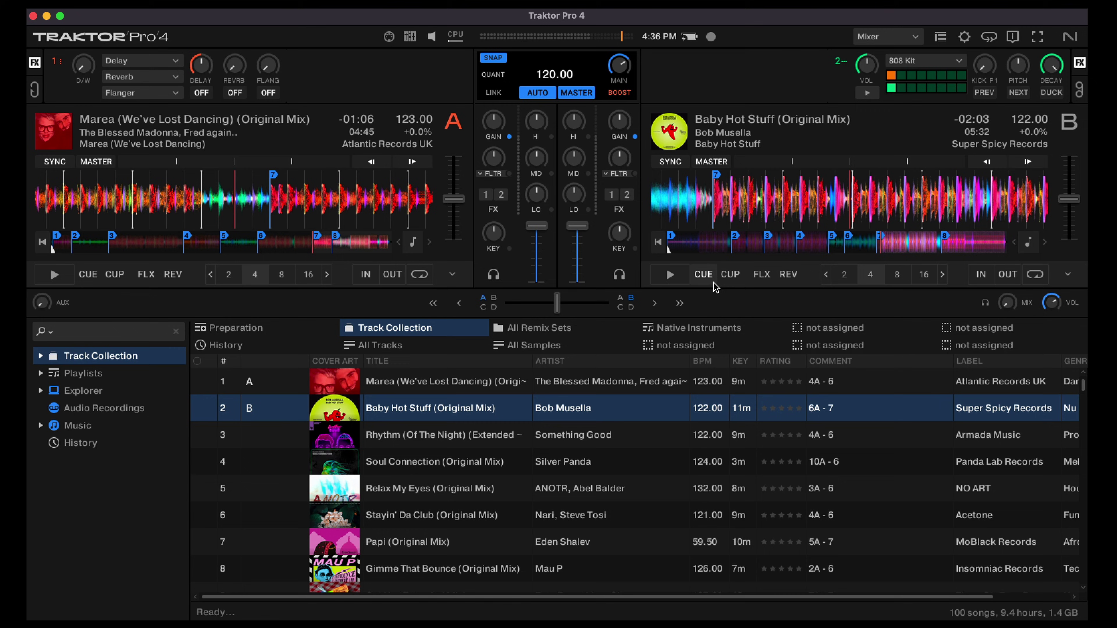
# - Add the Key Text column to the track list and remove the Key column
pyautogui.rightClick(737, 362)
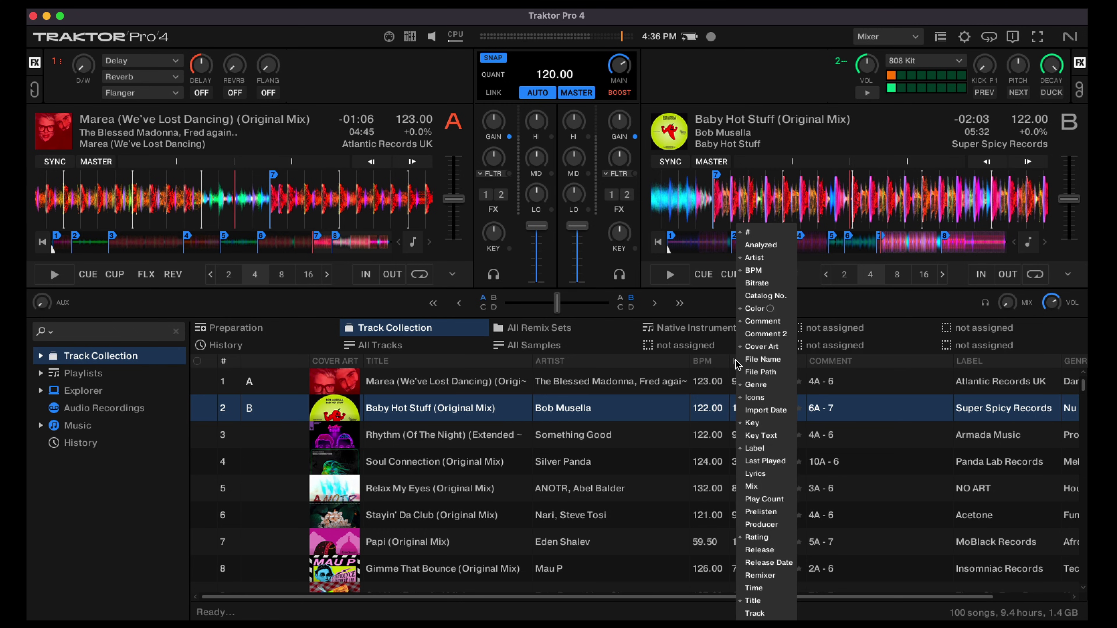
pyautogui.click(753, 435)
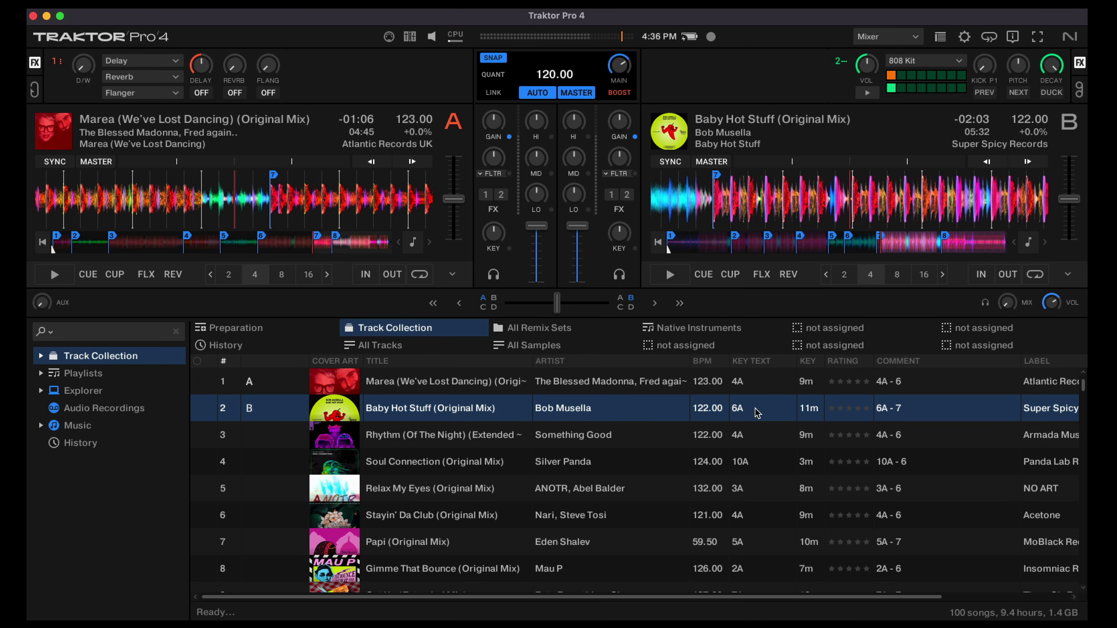
pyautogui.rightClick(816, 361)
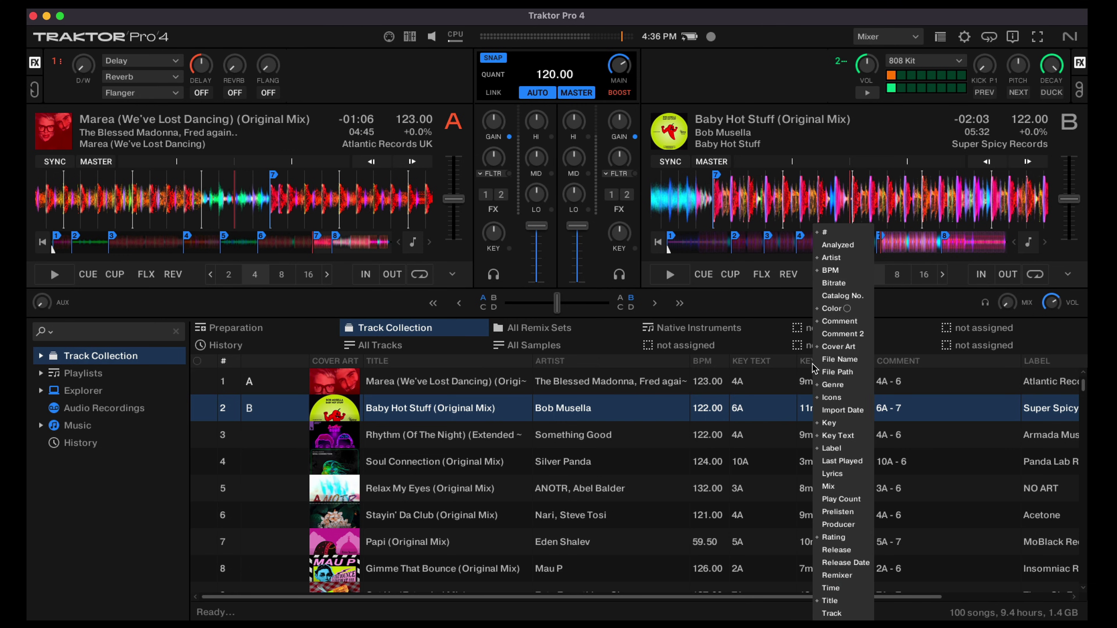
pyautogui.click(825, 424)
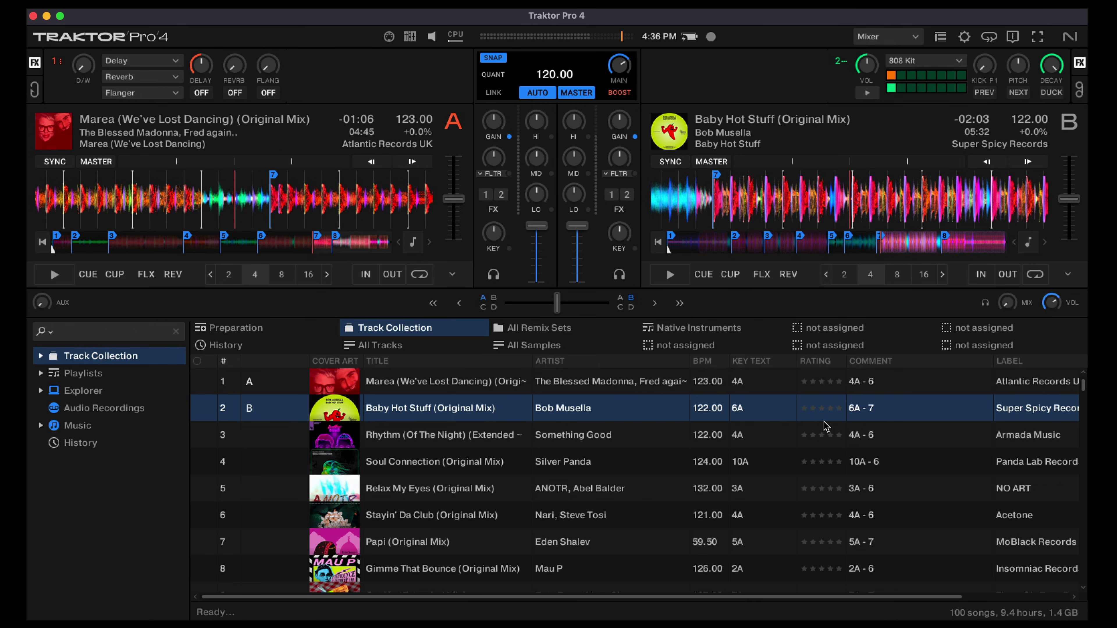